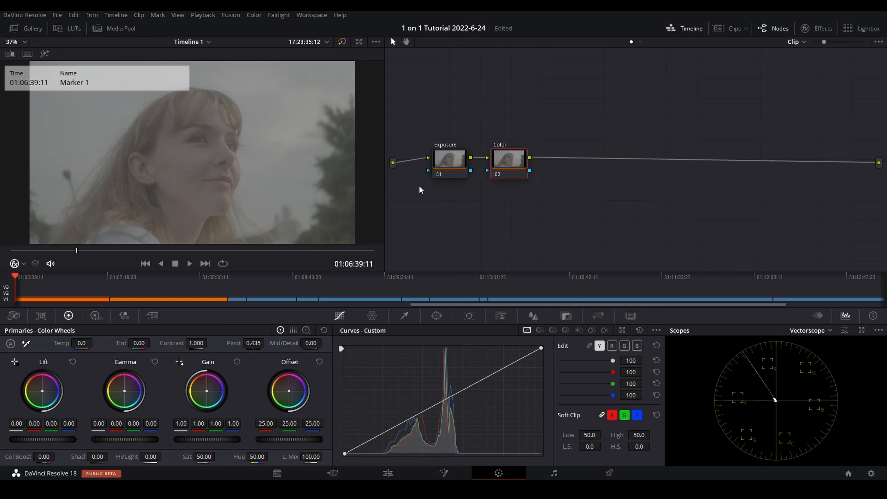
# Step: Find the Color Space Transform effect by searching for "color space" and apply it to the Color node
pyautogui.moveTo(505, 170); pyautogui.dragTo(512, 169)
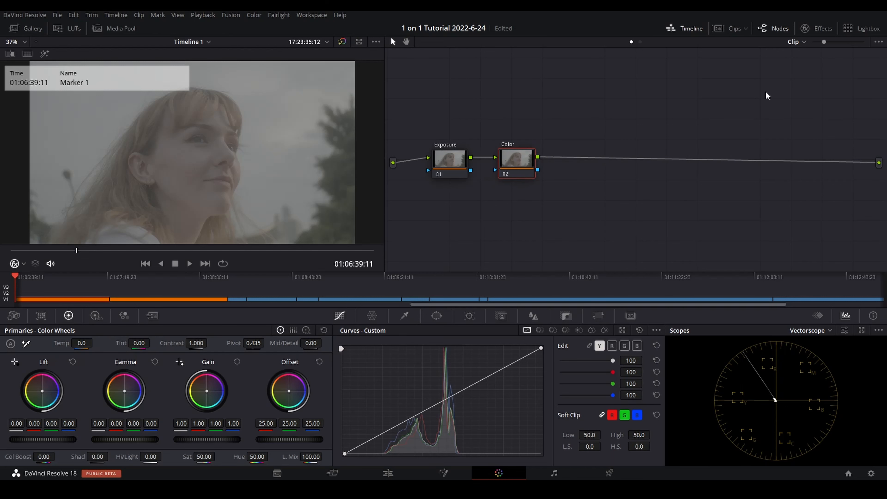
pyautogui.click(821, 28)
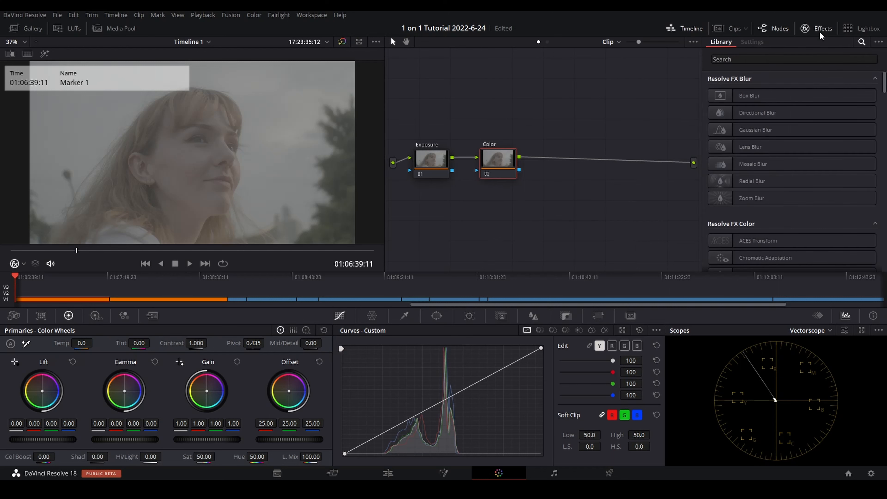
pyautogui.click(860, 59)
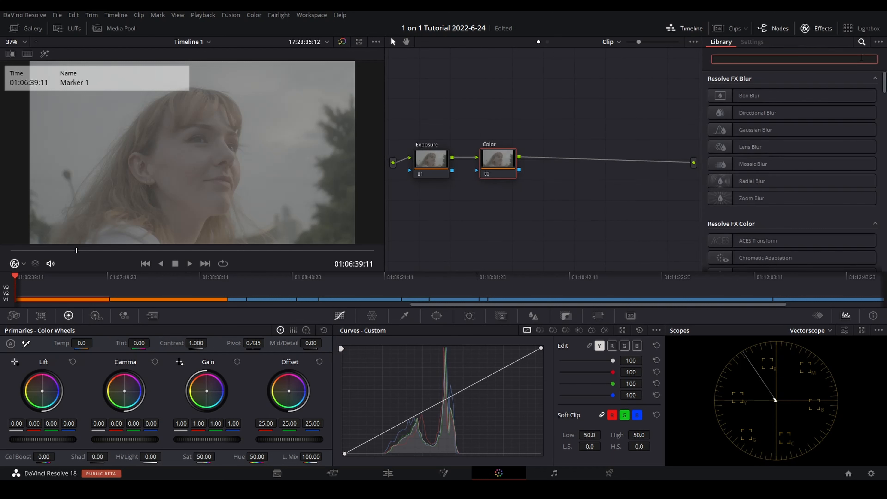
pyautogui.write('color')
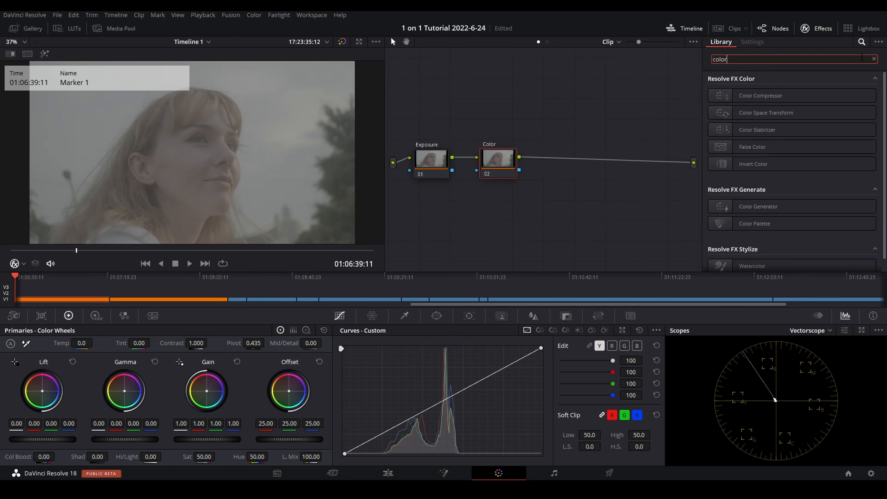
pyautogui.write(' space')
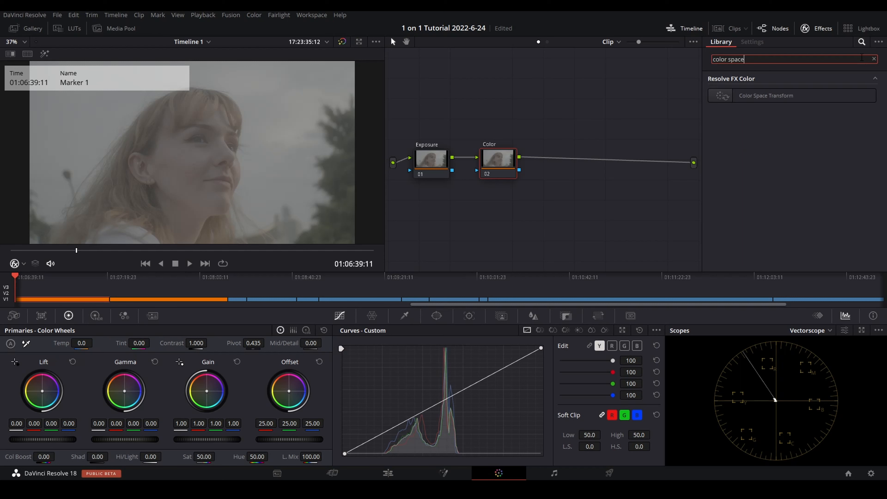
pyautogui.moveTo(784, 101); pyautogui.dragTo(498, 159)
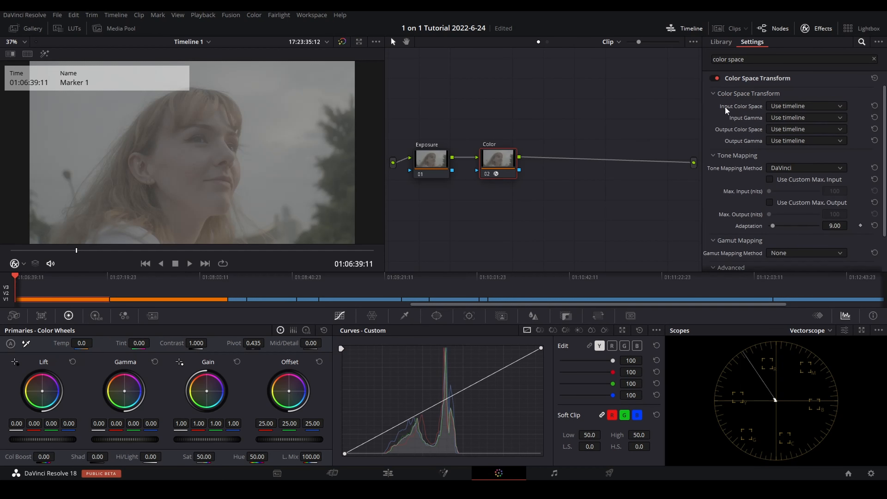
# Step: Set the transform's input color space to Blackmagic Design Wide Gamut Gen 4/5
pyautogui.click(792, 105)
pyautogui.scroll(-3, 814, 150)
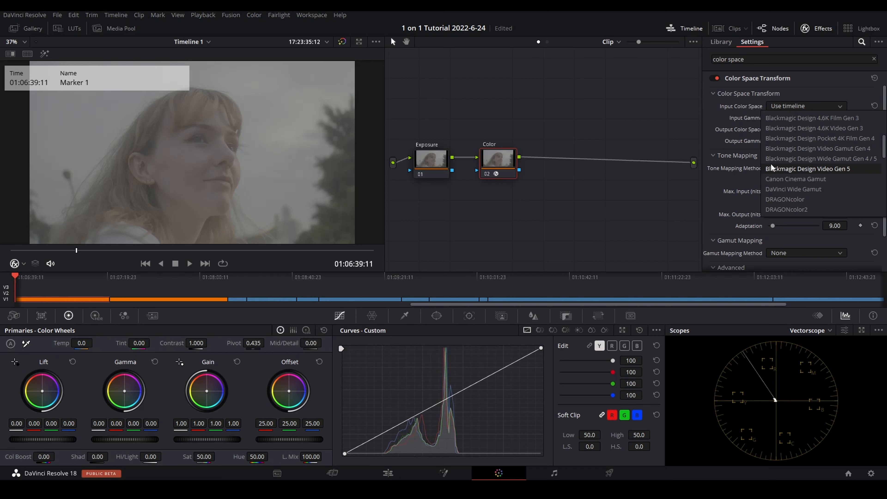
pyautogui.click(867, 158)
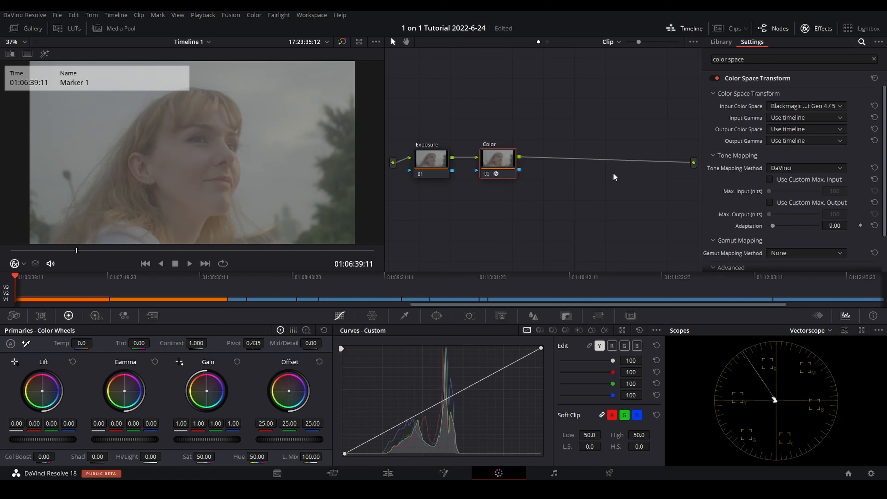
pyautogui.click(788, 107)
pyautogui.scroll(-10, 793, 191)
pyautogui.scroll(3, 793, 192)
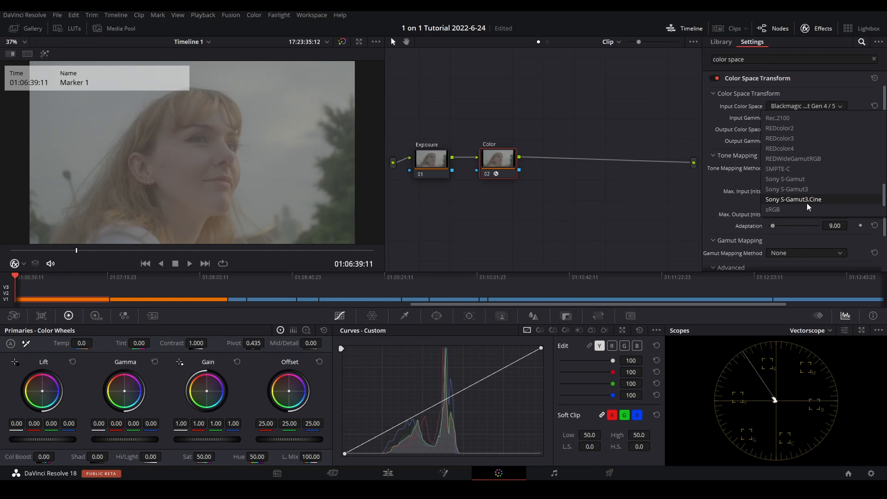
pyautogui.click(807, 106)
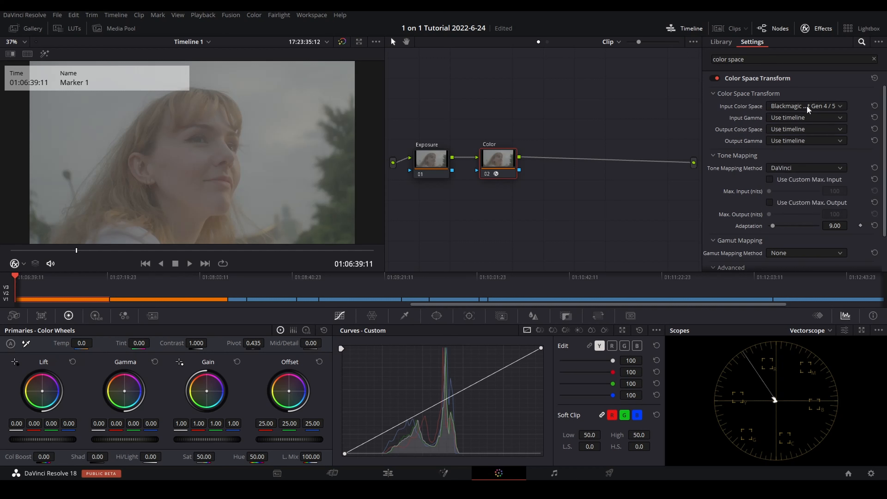
# Step: Set the transform's input gamma to Blackmagic Design Film Gen 5
pyautogui.click(788, 118)
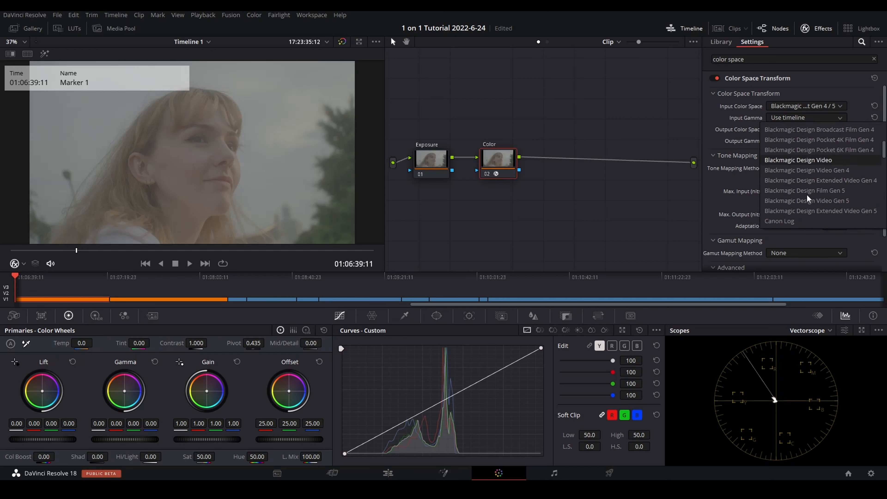
pyautogui.scroll(-1, 787, 191)
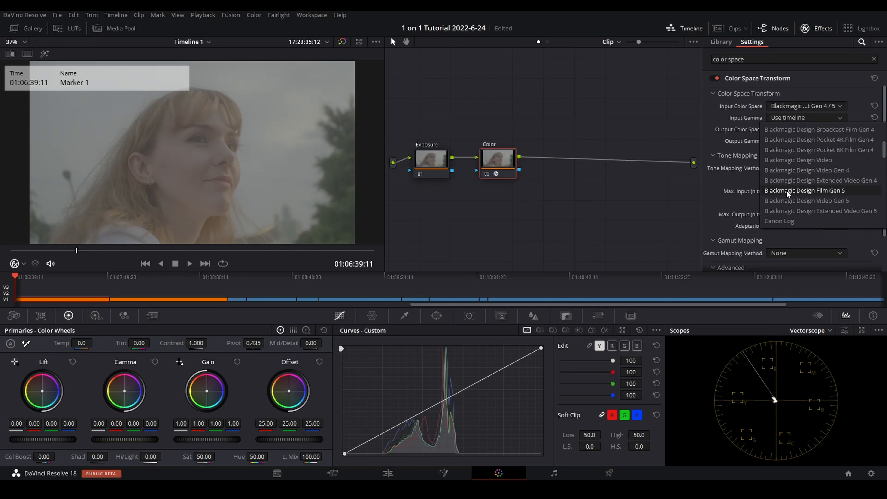
pyautogui.click(834, 192)
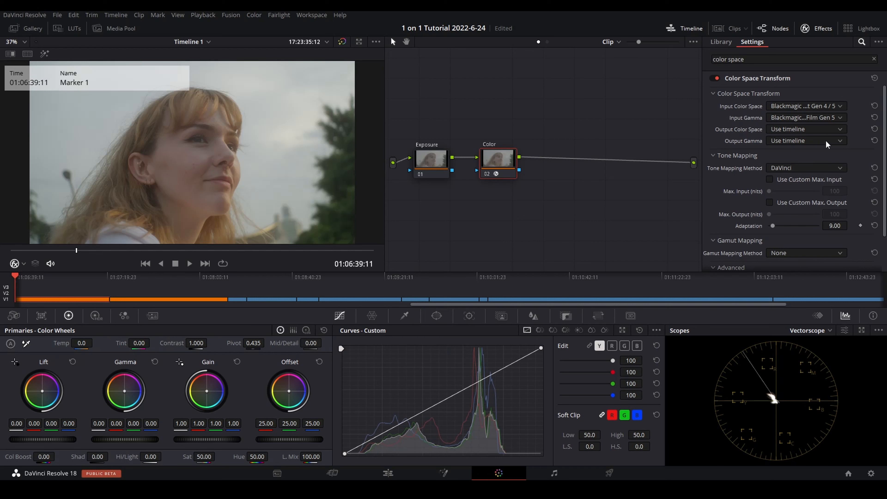
pyautogui.click(812, 118)
pyautogui.scroll(-5, 800, 178)
pyautogui.scroll(-2, 817, 193)
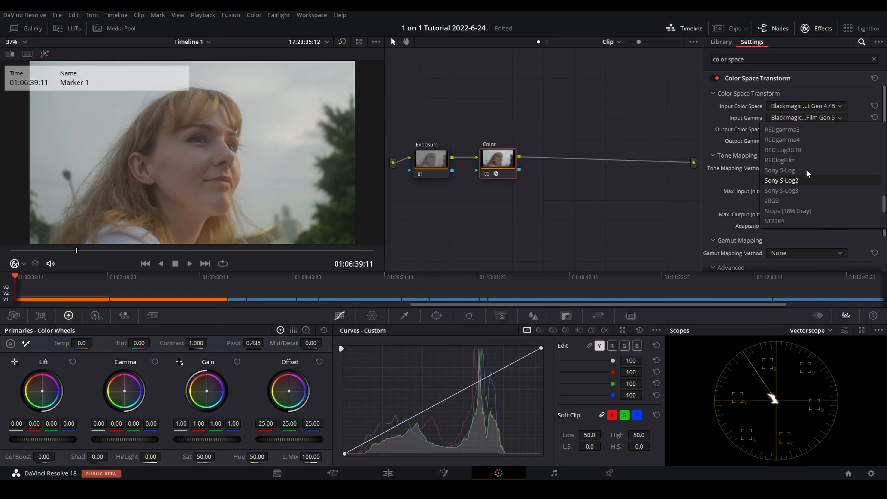
pyautogui.scroll(5, 806, 169)
pyautogui.click(817, 89)
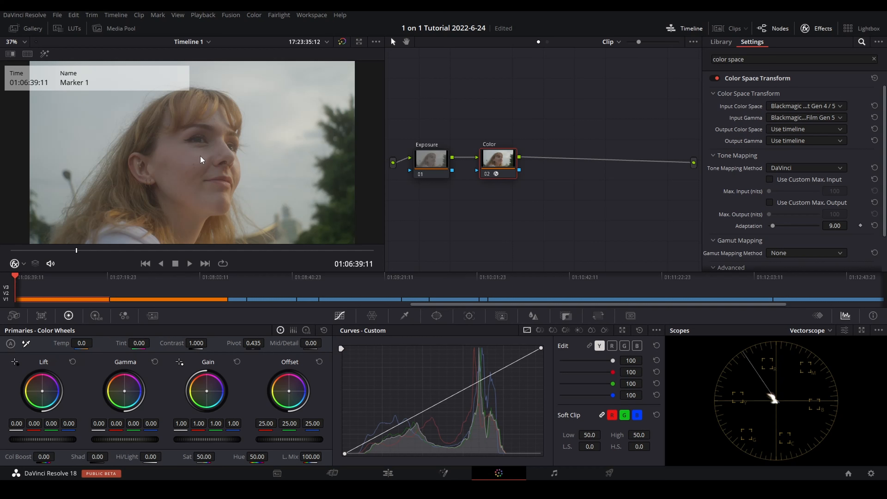
# Step: Compare the picture with the grade bypassed, and set the transform's output color space to Rec.709
pyautogui.hotkey('alt', 'd')
pyautogui.hotkey('alt', 'd')
pyautogui.click(788, 131)
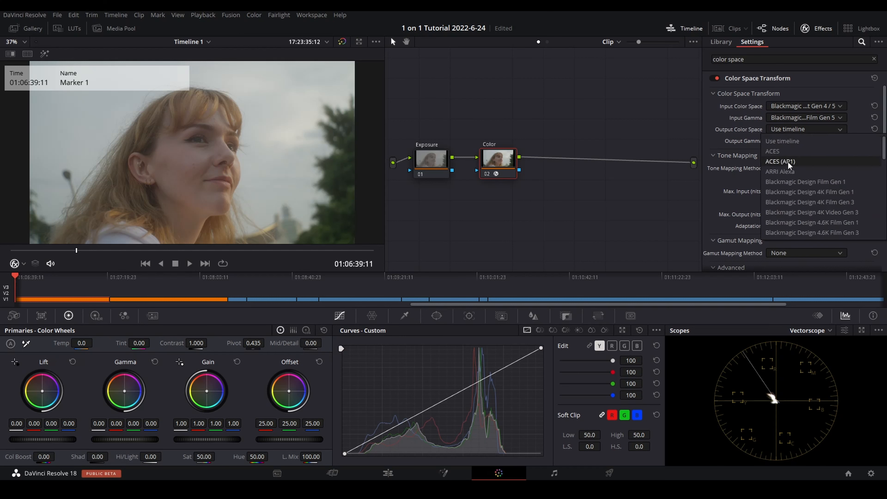
pyautogui.scroll(-2, 807, 206)
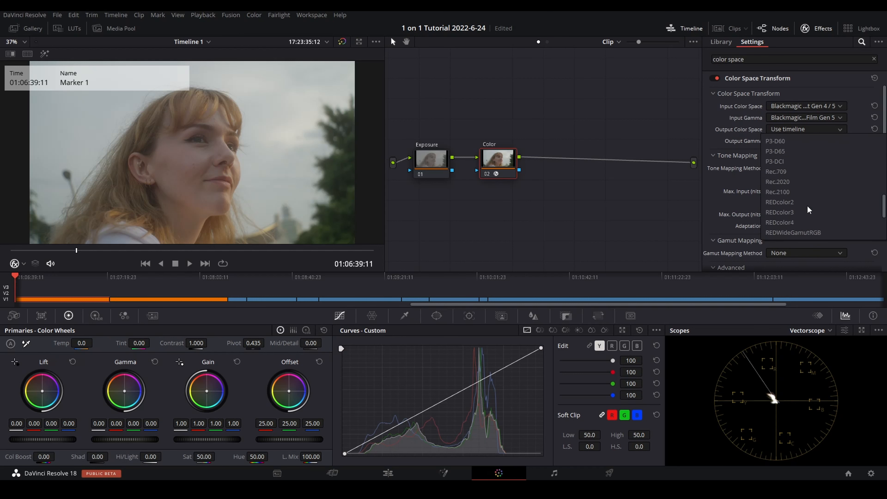
pyautogui.click(791, 175)
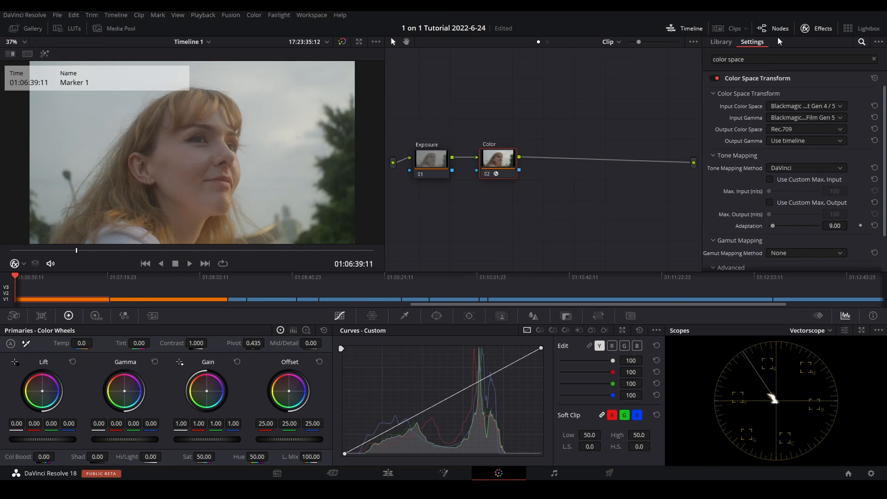
pyautogui.click(821, 31)
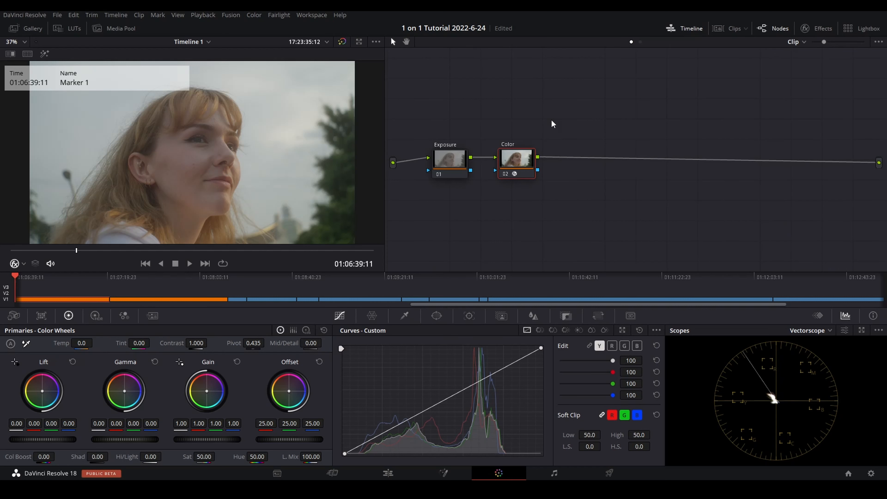
# Step: Apply the Rec709 Kodak 2383 D55 film-look LUT to the Color node
pyautogui.moveTo(517, 159); pyautogui.dragTo(516, 161)
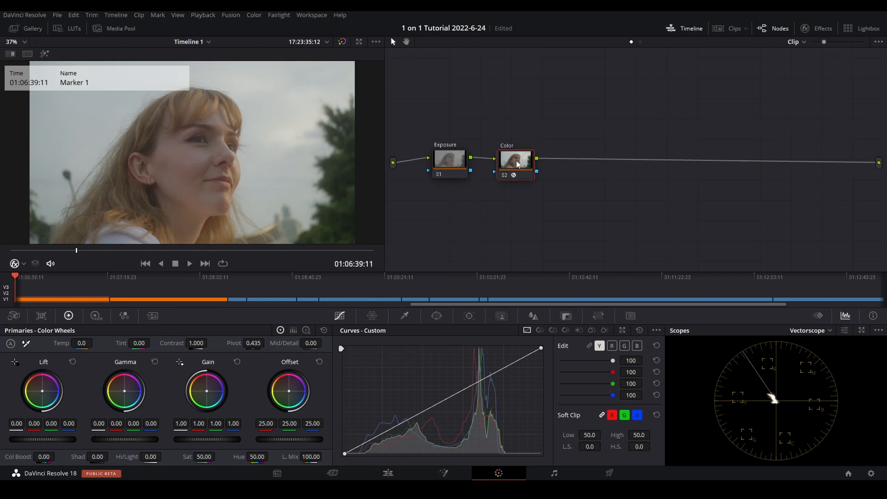
pyautogui.moveTo(517, 161); pyautogui.dragTo(514, 160)
pyautogui.rightClick(514, 161)
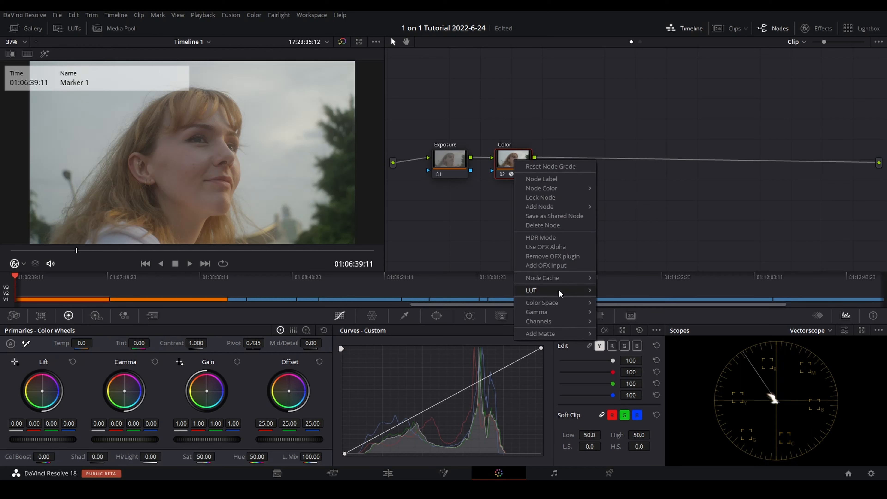
pyautogui.moveTo(558, 289)
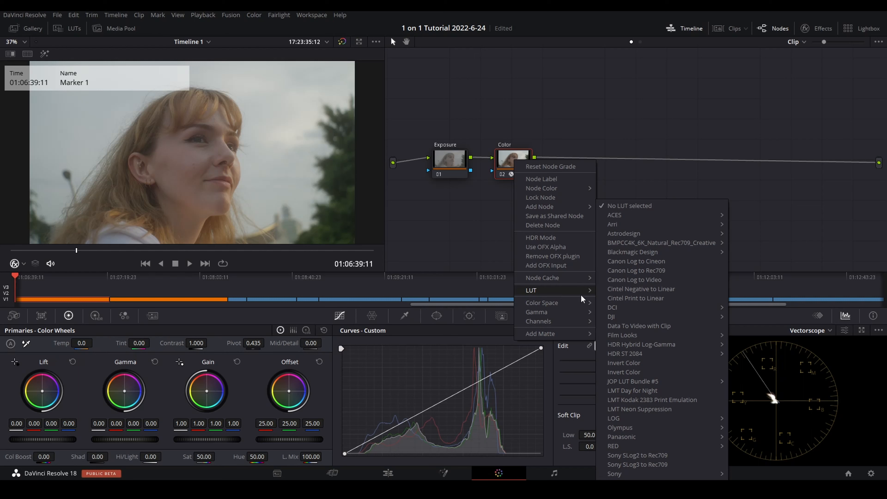
pyautogui.moveTo(639, 336)
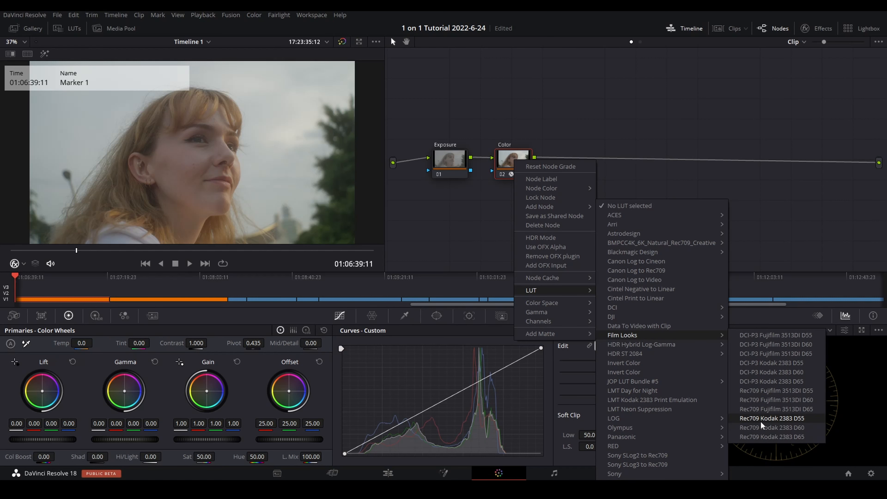
pyautogui.click(795, 419)
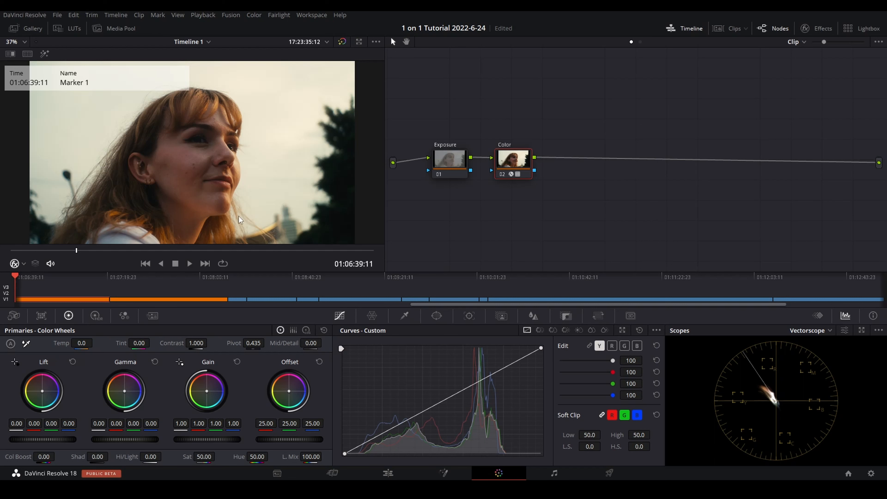
# Step: Try the Rec709 Kodak 2383 D65 film-look LUT on the Color node and undo it
pyautogui.rightClick(512, 161)
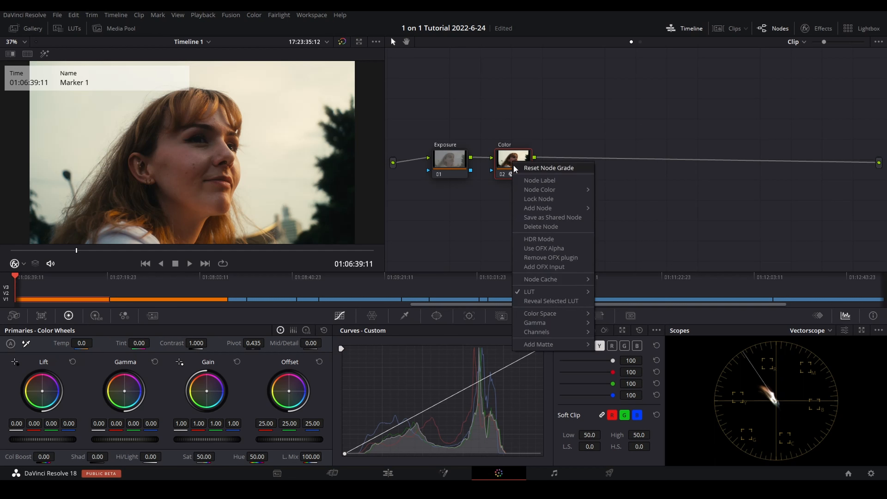
pyautogui.moveTo(531, 291)
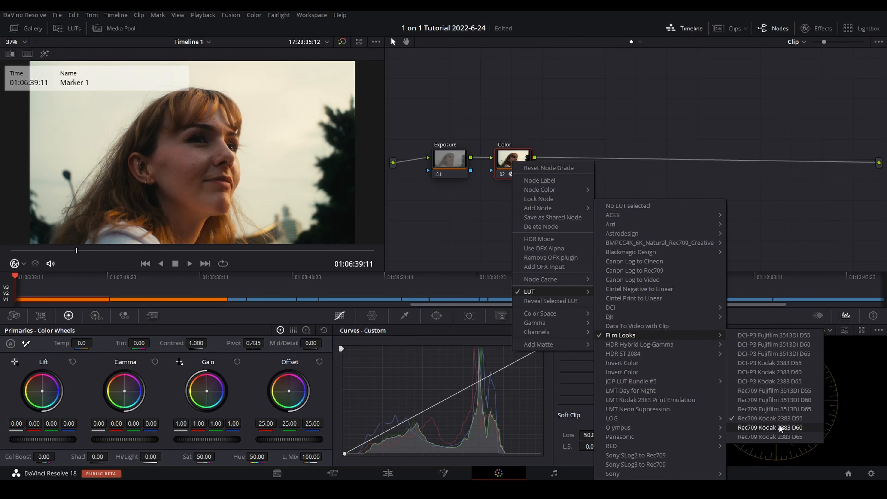
pyautogui.click(796, 436)
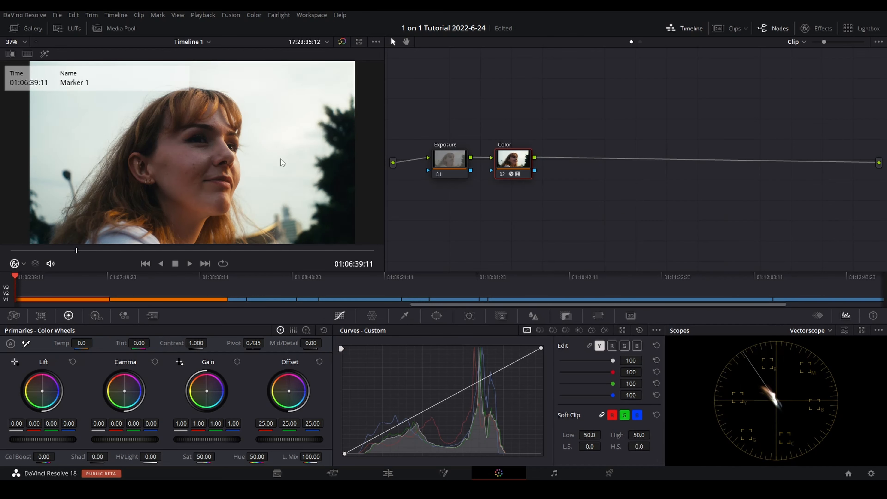
pyautogui.hotkey('ctrl', 'z')
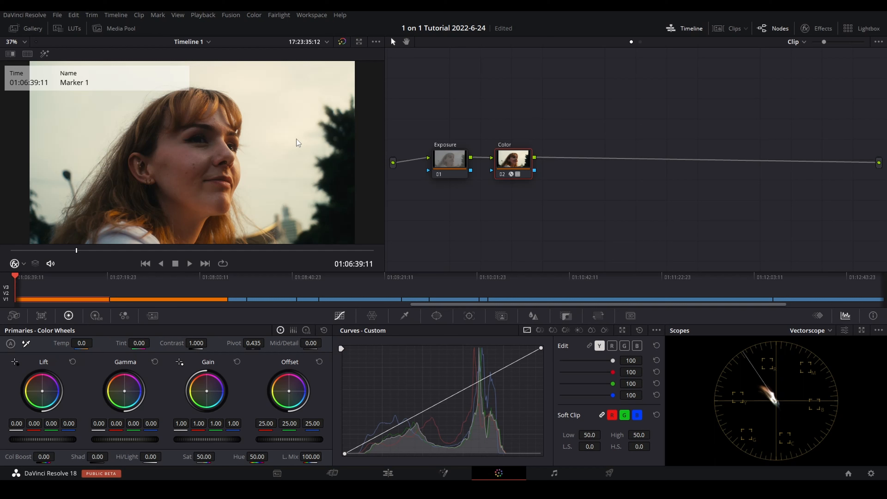
# Step: On the Exposure node, set contrast to 1.096, pivot to 0.217, lift to 0.01, gamma to -0.01, gain to 0.94 and offset to 26.15
pyautogui.click(454, 160)
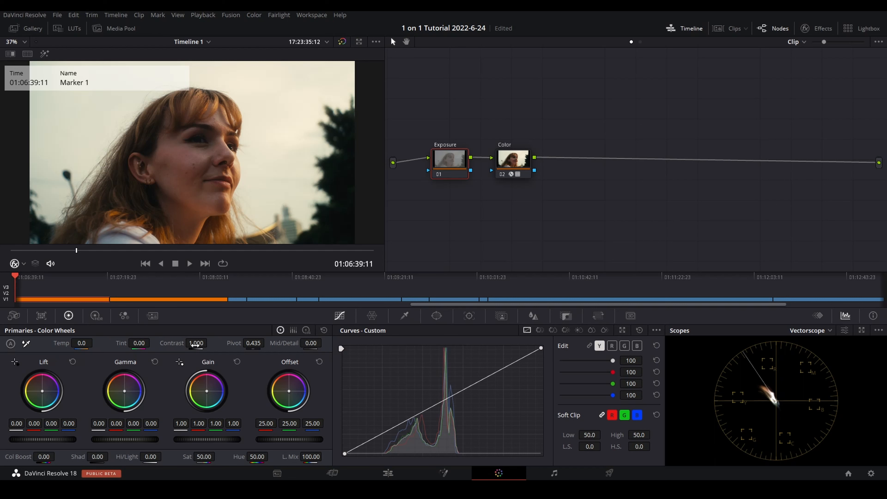
pyautogui.moveTo(196, 344); pyautogui.dragTo(267, 343)
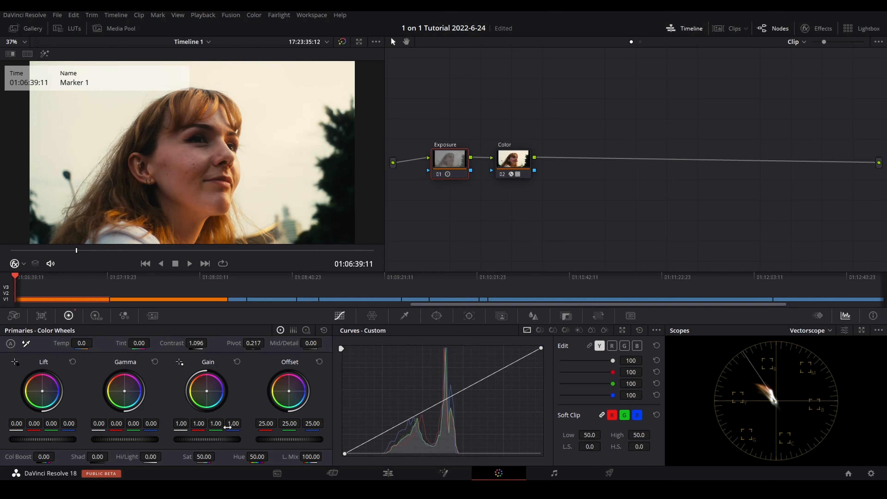
pyautogui.moveTo(227, 439); pyautogui.dragTo(220, 441)
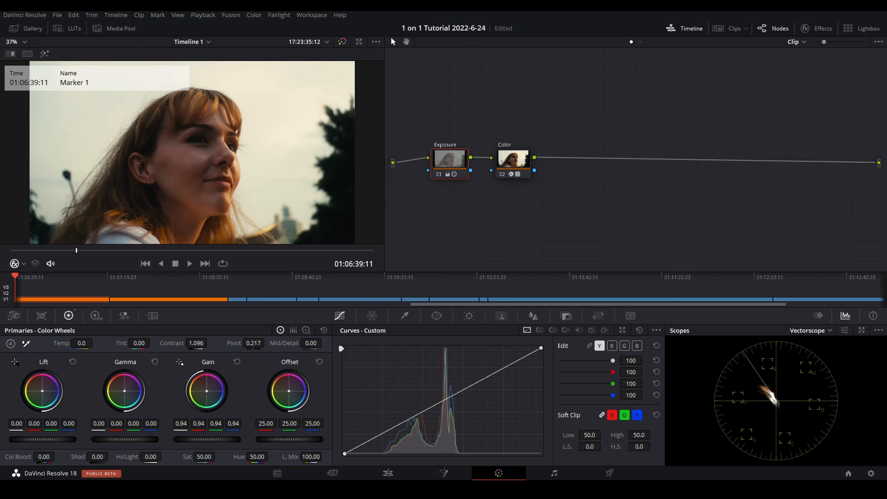
pyautogui.moveTo(42, 439); pyautogui.dragTo(45, 439)
pyautogui.moveTo(140, 439); pyautogui.dragTo(137, 439)
pyautogui.moveTo(281, 441); pyautogui.dragTo(287, 441)
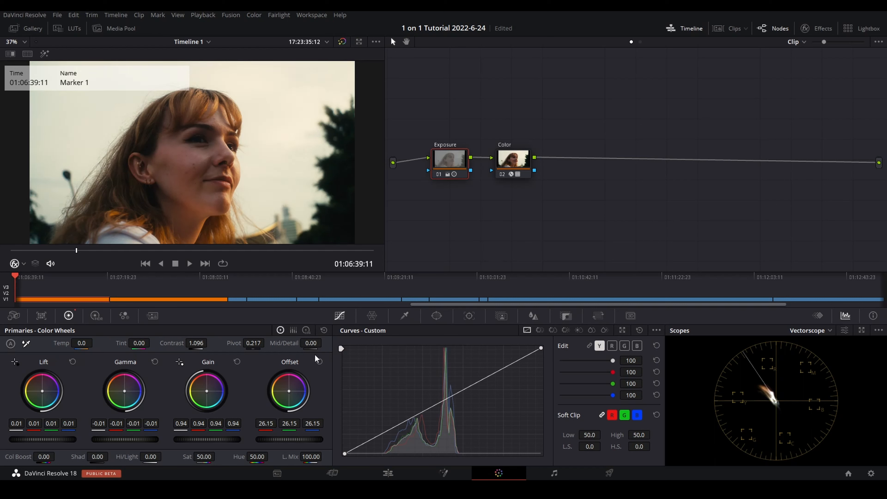
# Step: In the Exposure node's log wheels, lower the shadows to -0.09 and raise the midtones to 0.02
pyautogui.click(306, 330)
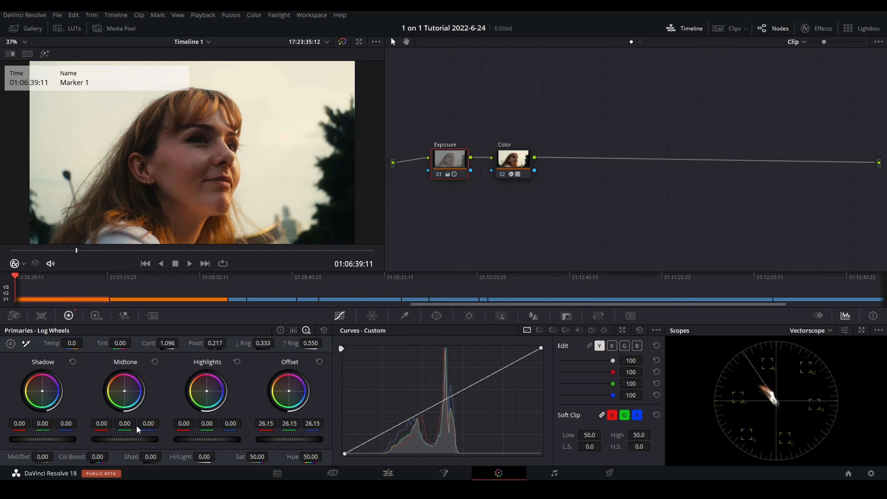
pyautogui.moveTo(56, 441)
pyautogui.mouseDown()
pyautogui.moveTo(65, 440)
pyautogui.moveTo(49, 440)
pyautogui.mouseUp()
pyautogui.moveTo(125, 440)
pyautogui.mouseDown()
pyautogui.moveTo(134, 440)
pyautogui.moveTo(125, 440)
pyautogui.mouseUp()
# Step: Shape the Exposure node's luminance curve by anchoring the midtones, pulling down the highlights and slightly lifting the shadows
pyautogui.moveTo(540, 348)
pyautogui.mouseDown()
pyautogui.moveTo(506, 348)
pyautogui.moveTo(542, 348)
pyautogui.mouseUp()
pyautogui.moveTo(441, 401); pyautogui.dragTo(439, 403)
pyautogui.moveTo(540, 348)
pyautogui.mouseDown()
pyautogui.moveTo(482, 347)
pyautogui.moveTo(541, 348)
pyautogui.mouseUp()
pyautogui.moveTo(504, 372)
pyautogui.mouseDown()
pyautogui.moveTo(494, 363)
pyautogui.moveTo(511, 376)
pyautogui.moveTo(504, 372)
pyautogui.mouseUp()
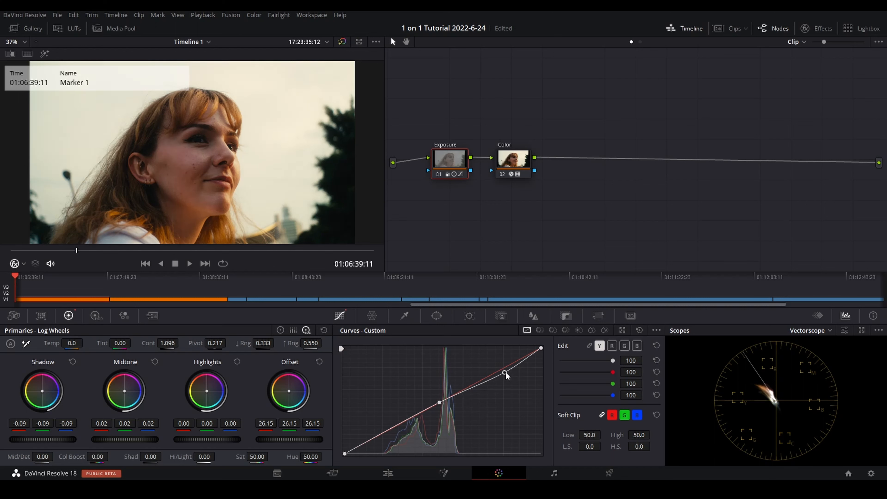
pyautogui.moveTo(505, 372)
pyautogui.mouseDown()
pyautogui.moveTo(499, 367)
pyautogui.moveTo(509, 374)
pyautogui.mouseUp()
pyautogui.moveTo(380, 434); pyautogui.dragTo(380, 431)
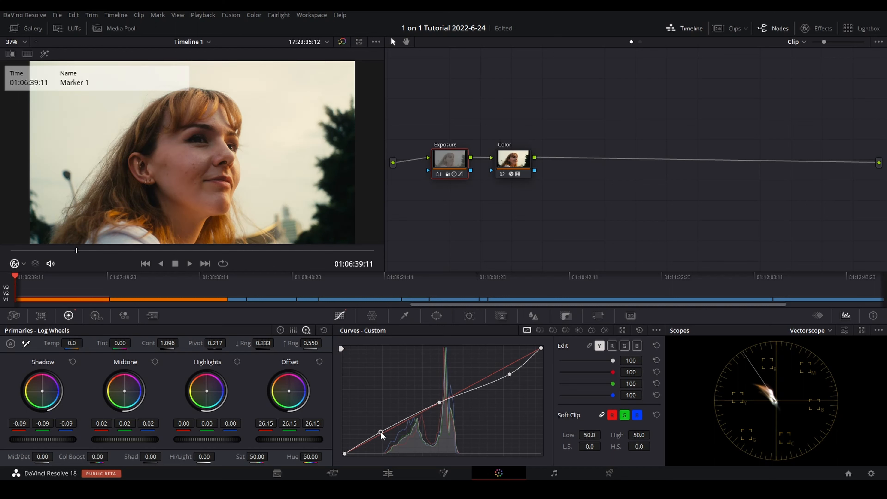
# Step: Lower the Exposure node's gain to 0.89 and inspect the woman's face up close
pyautogui.click(280, 332)
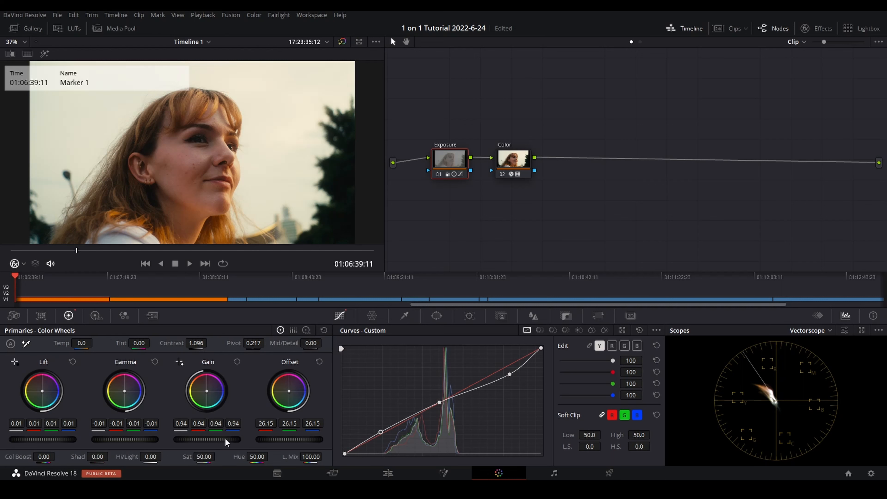
pyautogui.moveTo(226, 443); pyautogui.dragTo(213, 443)
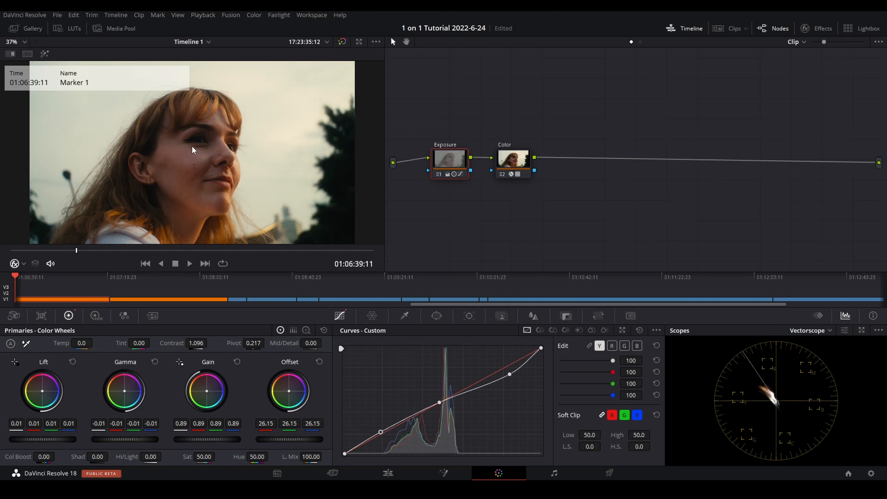
pyautogui.scroll(4, 191, 146)
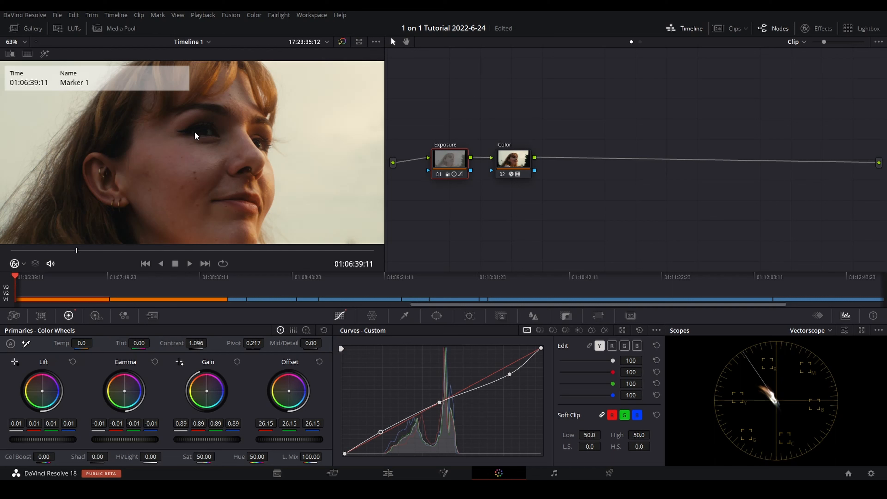
pyautogui.scroll(-4, 185, 146)
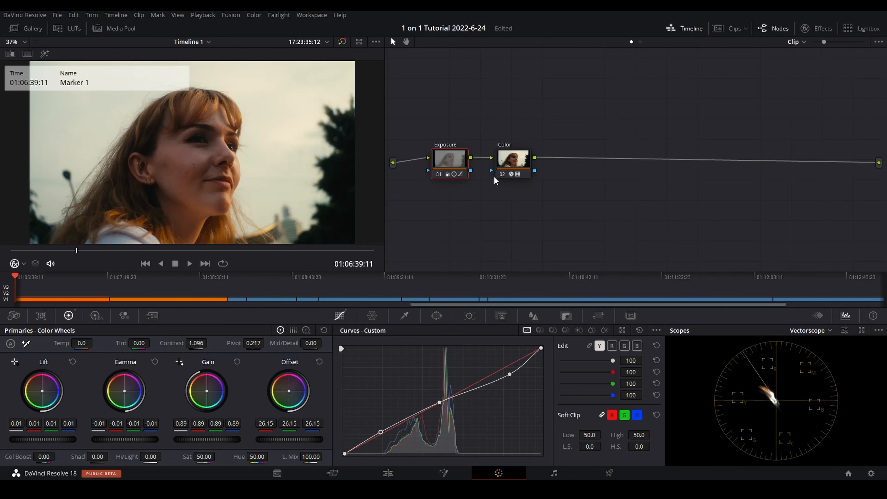
# Step: On the Color node, set RGB lift to 0.02/0.00/-0.02, gamma to -0.02/0.00/0.02, gain to 0.97/1.01/1.00 and offset to 28.36/23.92/22.10
pyautogui.click(511, 171)
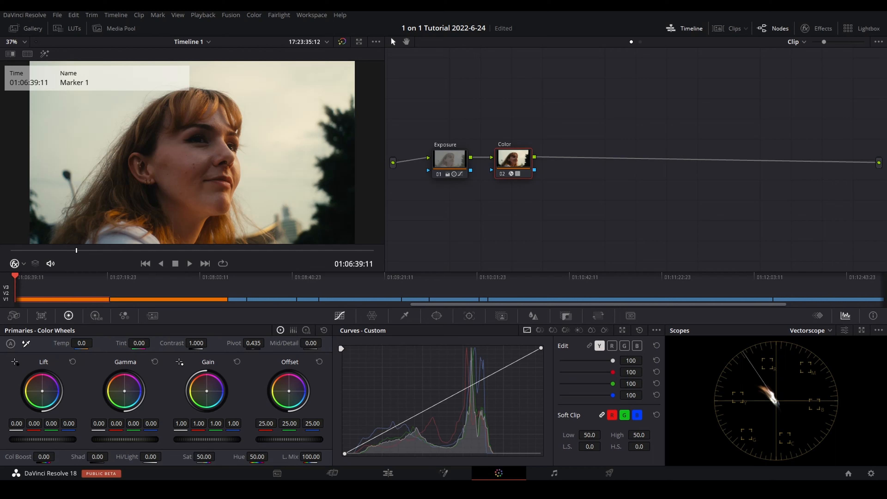
pyautogui.moveTo(43, 391); pyautogui.dragTo(41, 390)
pyautogui.moveTo(123, 393); pyautogui.dragTo(125, 394)
pyautogui.moveTo(207, 391); pyautogui.dragTo(206, 395)
pyautogui.moveTo(291, 395); pyautogui.dragTo(286, 387)
# Step: Set the Color node's color boost to 7, after trying stronger amounts
pyautogui.click(44, 457)
pyautogui.write('10')
pyautogui.press('Return')
pyautogui.moveTo(45, 460)
pyautogui.mouseDown()
pyautogui.moveTo(36, 459)
pyautogui.moveTo(58, 456)
pyautogui.mouseUp()
pyautogui.doubleClick(45, 457)
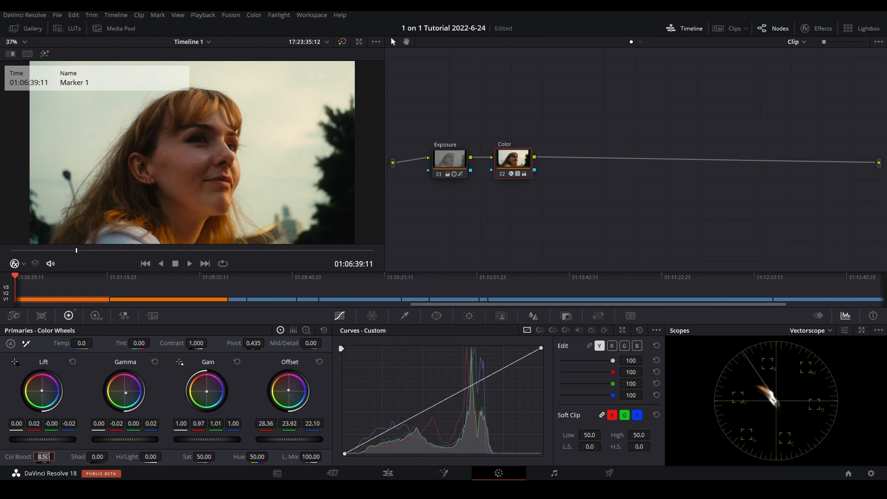
pyautogui.write('7')
pyautogui.press('Return')
# Step: In the Color node's log wheels, tint the shadows teal with red -0.27, green 0.08 and blue 0.02, and inspect the result up close
pyautogui.click(308, 331)
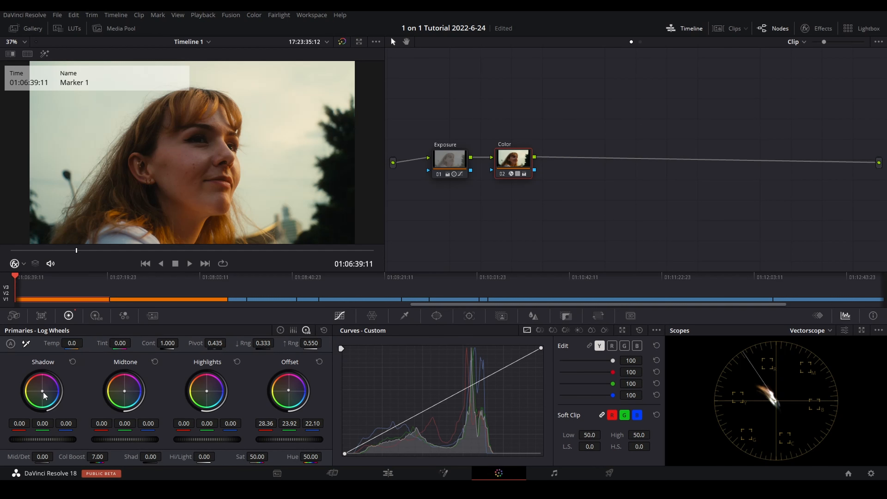
pyautogui.moveTo(43, 391); pyautogui.dragTo(47, 395)
pyautogui.hotkey('ctrl', 'z')
pyautogui.scroll(2, 132, 206)
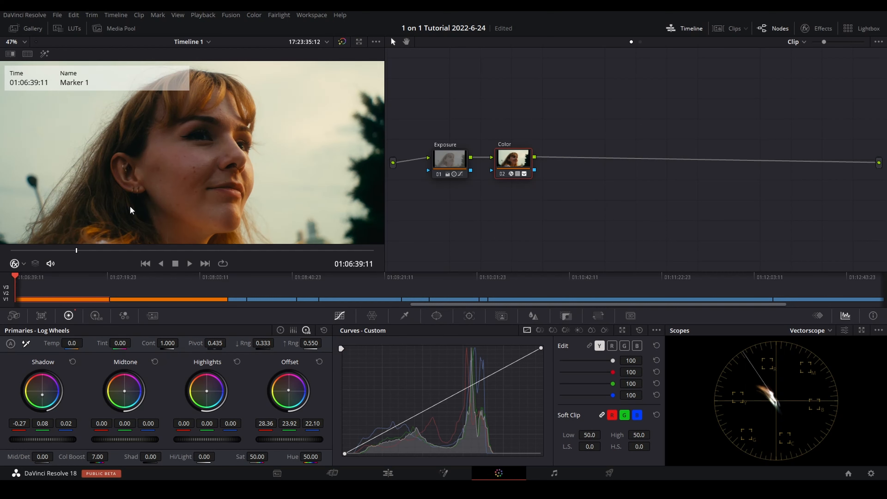
pyautogui.scroll(-1, 130, 207)
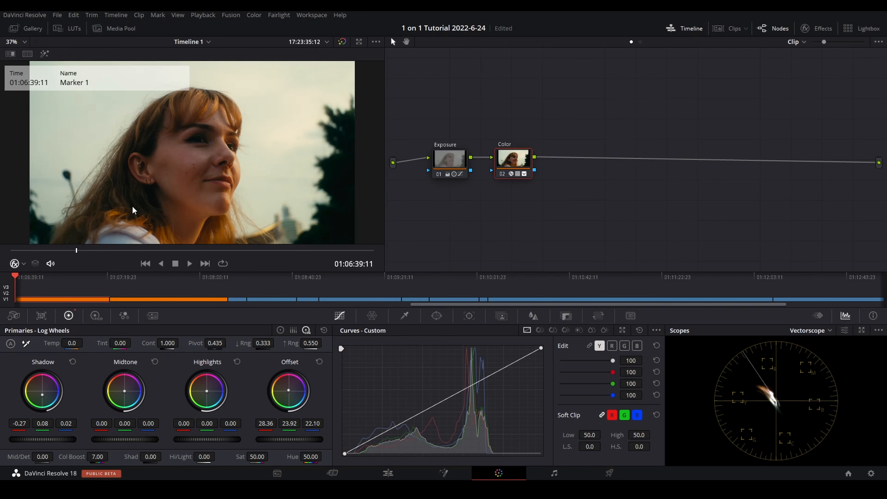
pyautogui.hotkey('shift', 'z')
# Step: Cool the Color node's log midtones to red -0.04, green 0.01 and blue 0.03
pyautogui.click(125, 392)
pyautogui.moveTo(123, 389); pyautogui.dragTo(122, 388)
pyautogui.doubleClick(122, 389)
pyautogui.moveTo(125, 390); pyautogui.dragTo(125, 390)
# Step: Try different tints on the Color node's log highlights, up to a strong teal, and undo the strongest push
pyautogui.moveTo(206, 390); pyautogui.dragTo(205, 389)
pyautogui.hotkey('ctrl', 'z')
pyautogui.hotkey('ctrl', 'shift', 'z')
pyautogui.moveTo(204, 389); pyautogui.dragTo(209, 394)
pyautogui.moveTo(209, 394); pyautogui.dragTo(217, 404)
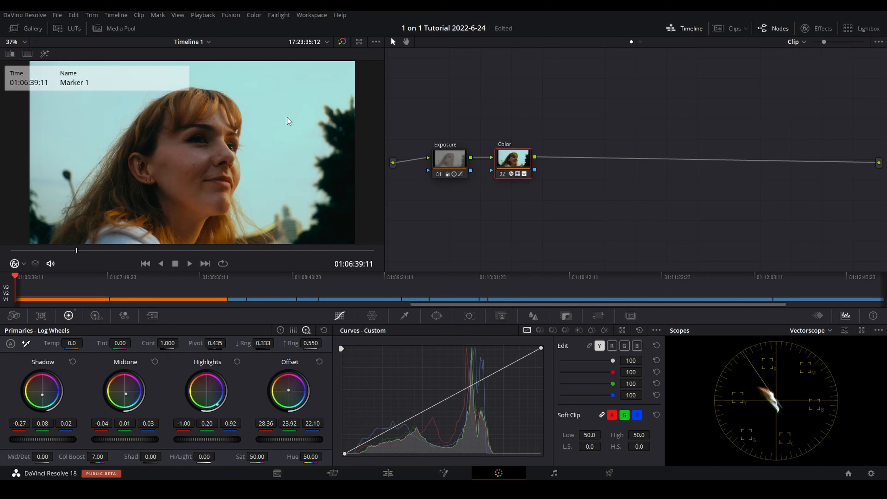
pyautogui.hotkey('ctrl', 'z')
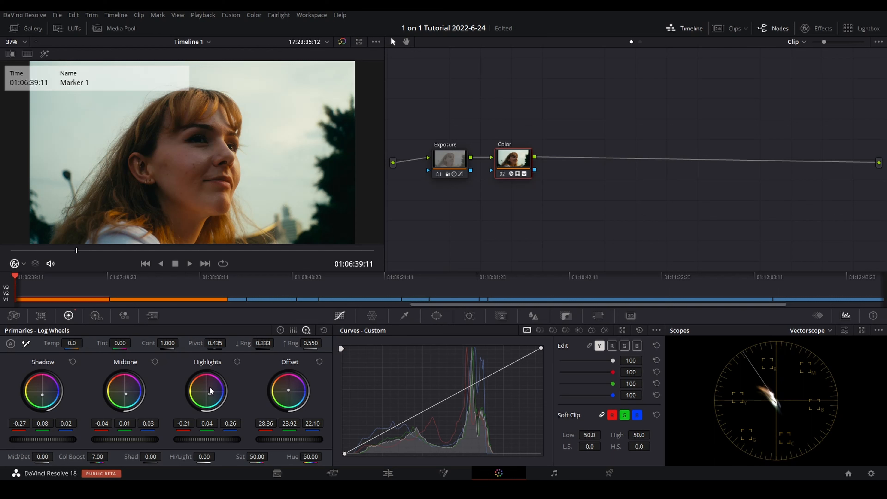
# Step: Warm the Color node's log highlights to red 0.15, green -0.04 and blue -0.06, and save the project
pyautogui.moveTo(210, 392); pyautogui.dragTo(208, 390)
pyautogui.moveTo(206, 389); pyautogui.dragTo(205, 390)
pyautogui.hotkey('ctrl', 's')
# Step: Compare the shot with and without the full grade by bypassing all nodes and restoring them
pyautogui.hotkey('shift', 'd')
pyautogui.hotkey('shift', 'd')
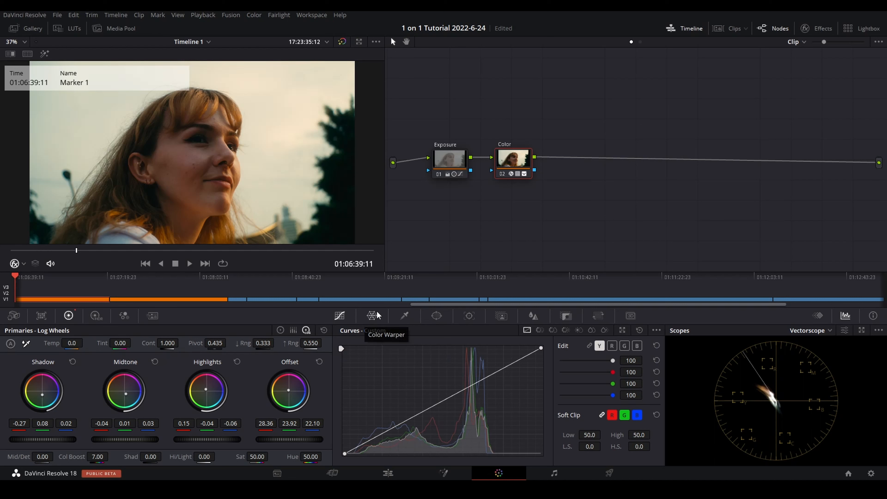
pyautogui.click(459, 161)
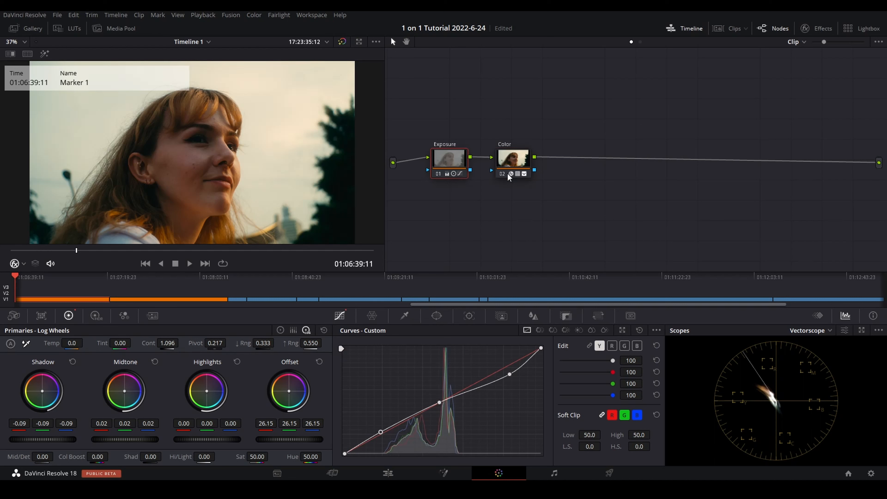
pyautogui.moveTo(531, 171)
pyautogui.hotkey('shift', 'd')
pyautogui.hotkey('shift', 'd')
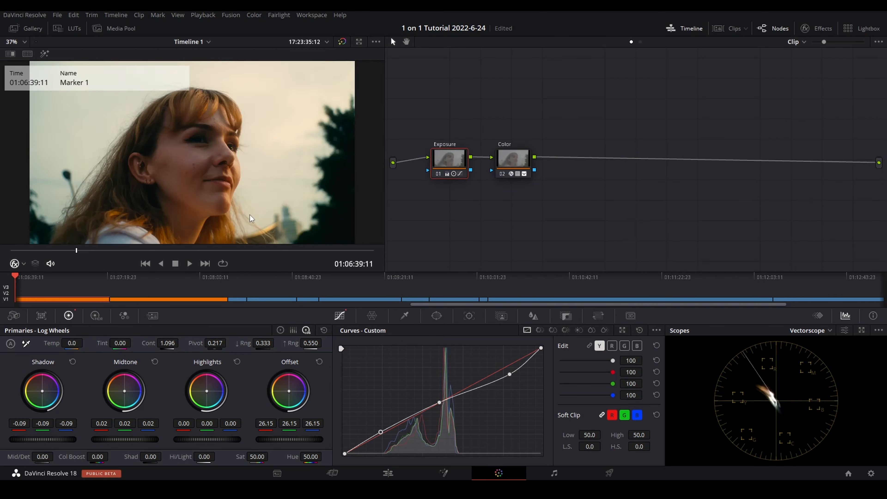